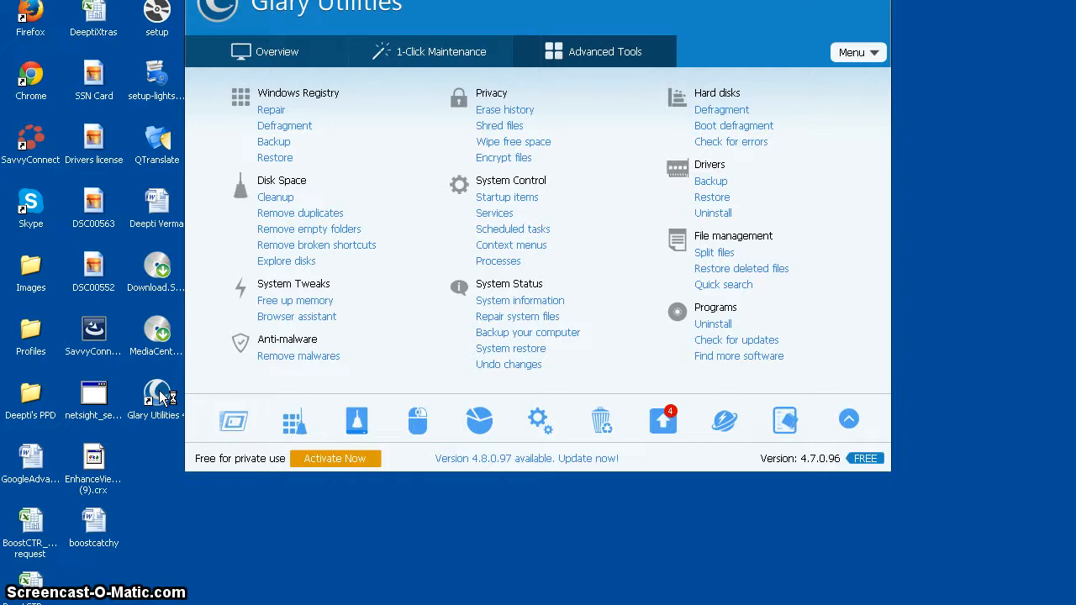
- Open Startup Manager, view the details of the NvCplDaemon startup entry, and close the tool
drag(480, 0, 497, 49)
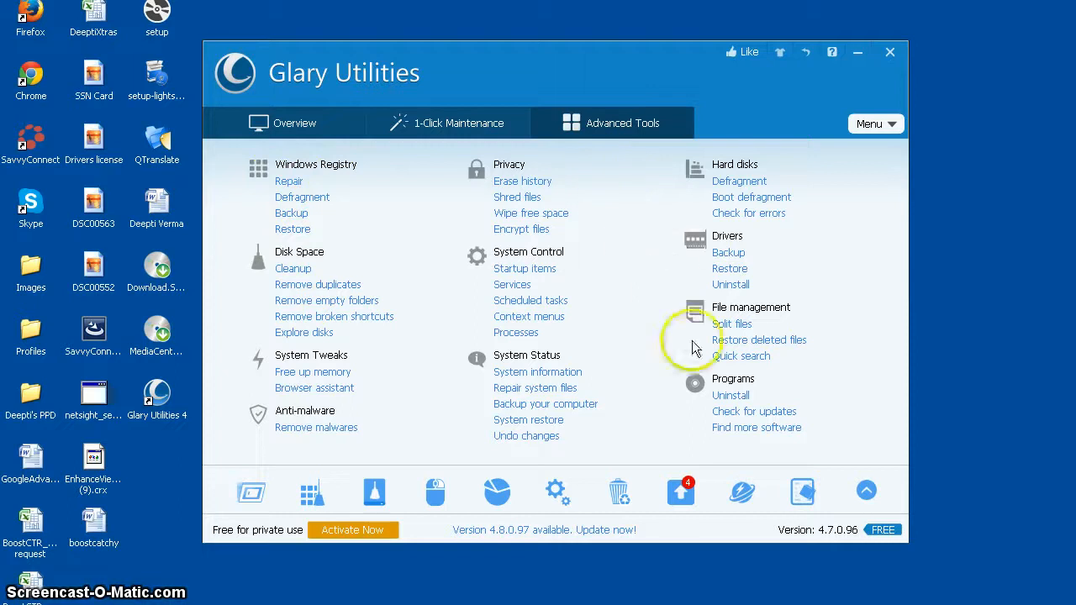
click(252, 494)
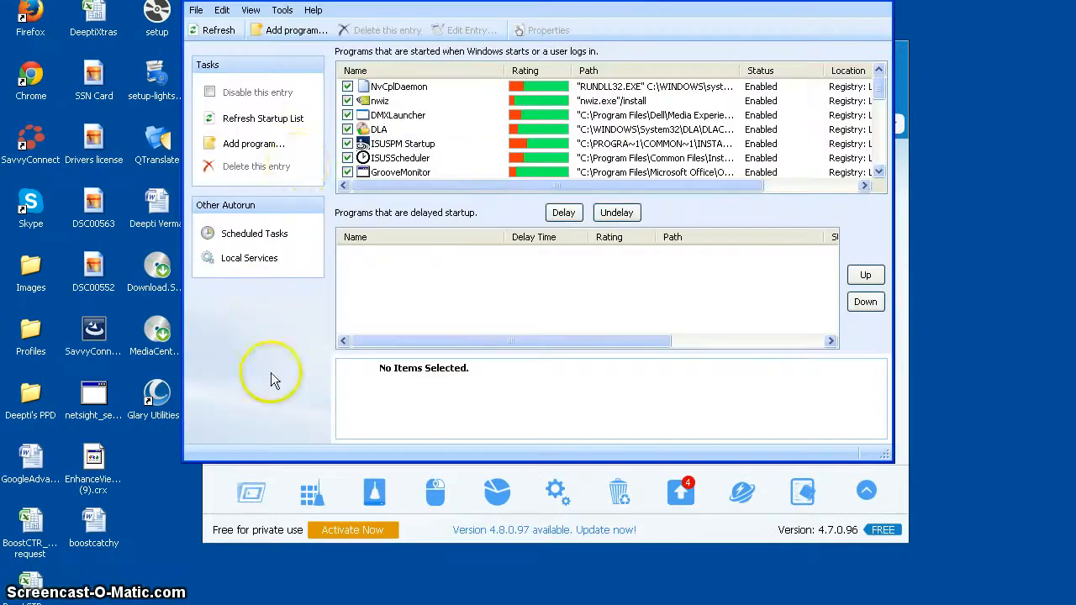
drag(444, 0, 451, 73)
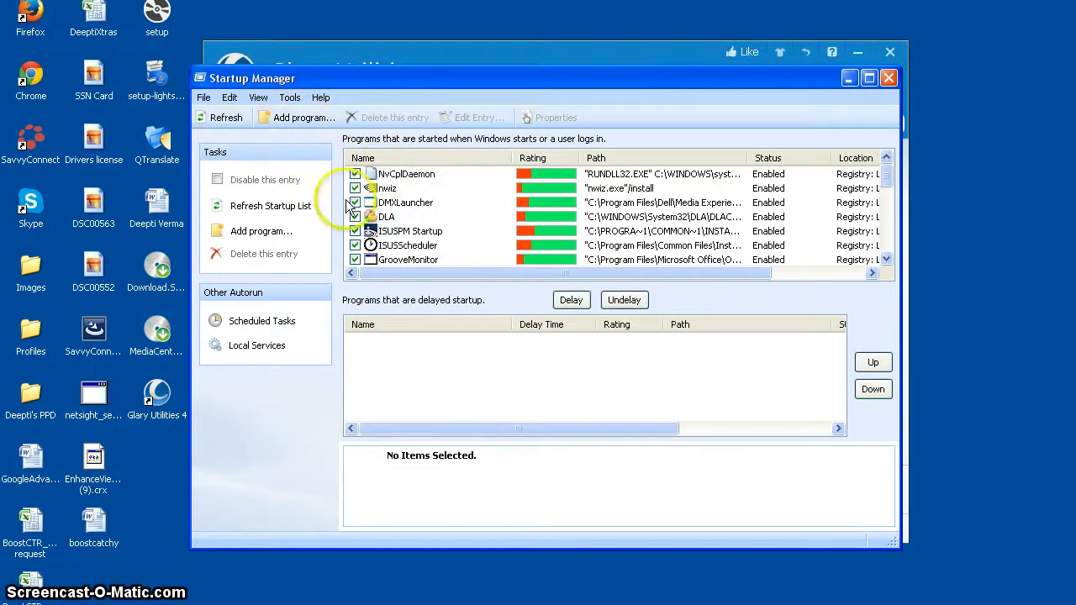
click(412, 174)
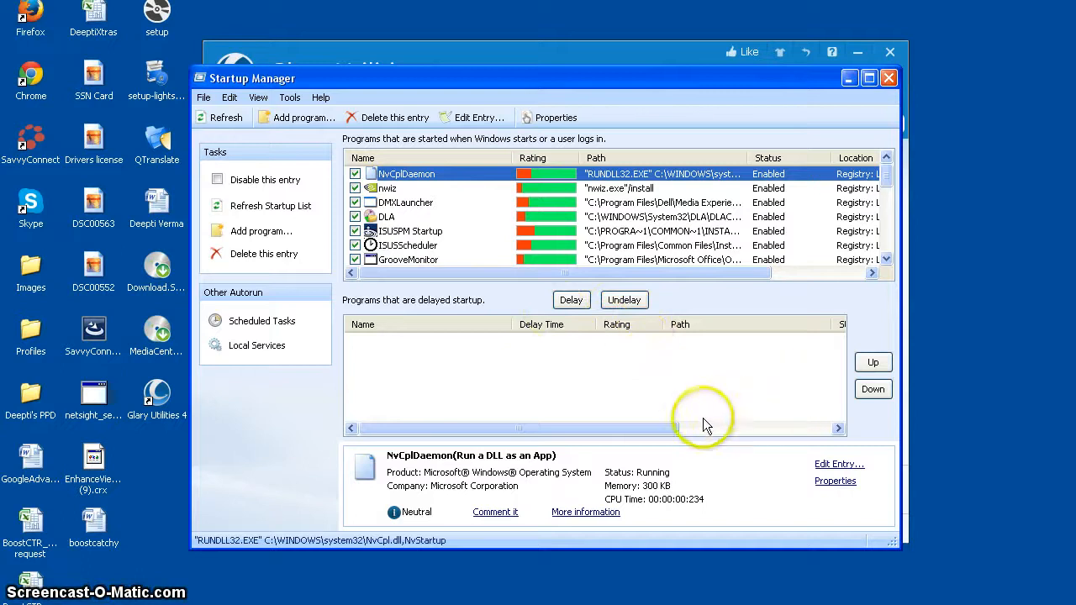
click(891, 78)
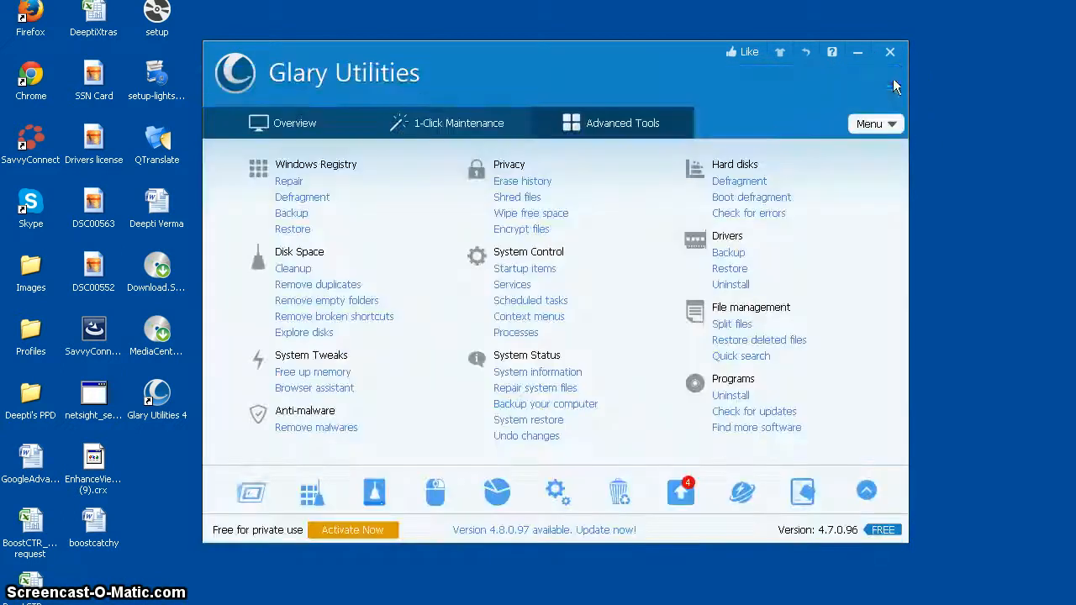
- Open Registry Repair, highlight the Registry Integrity section in the scan list, and close the tool without scanning
click(311, 495)
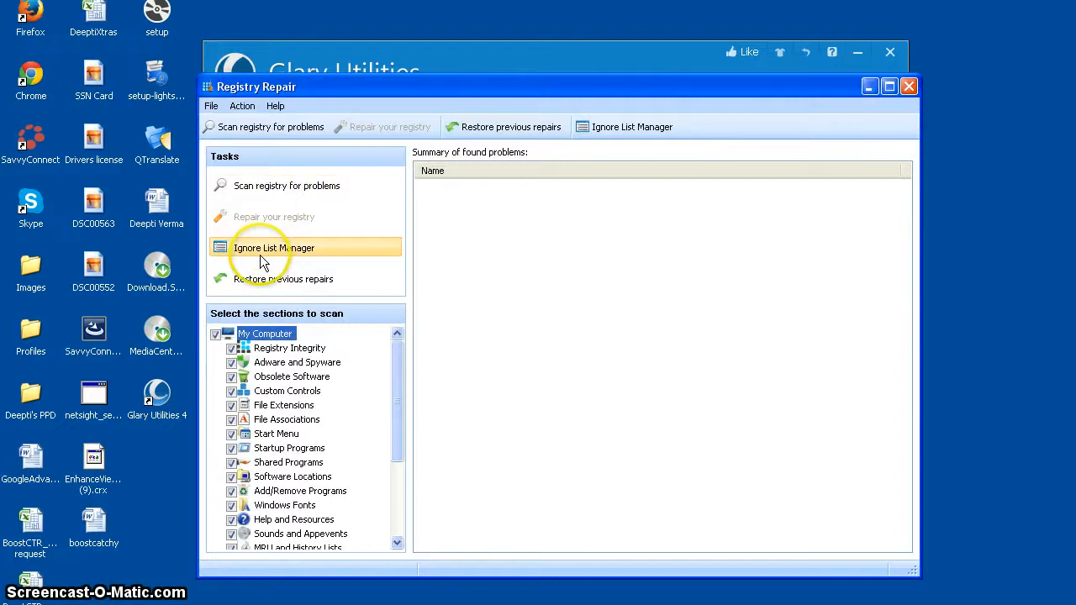
click(281, 351)
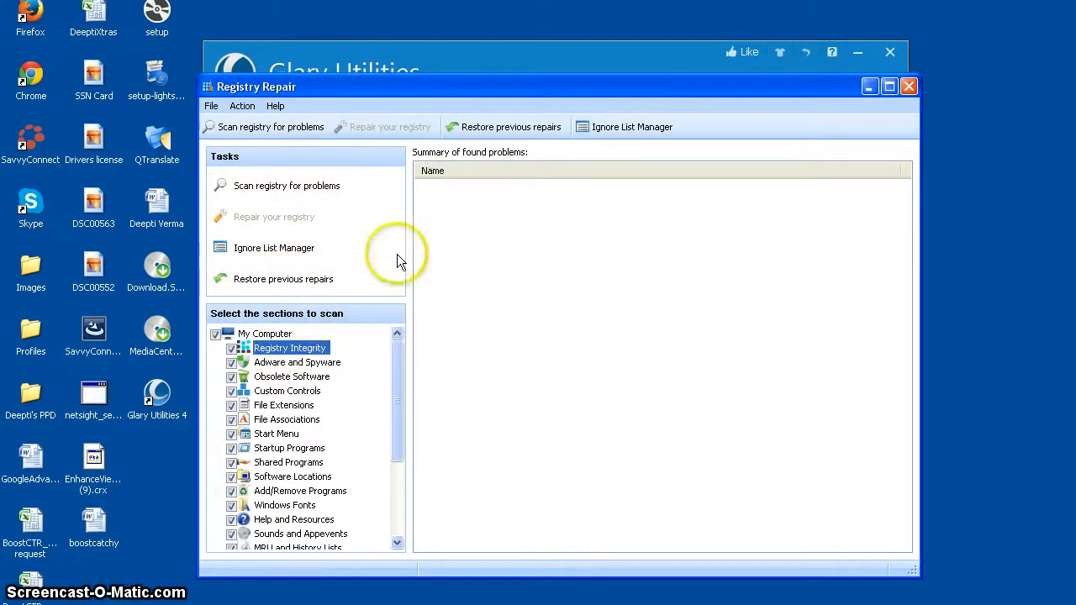
click(909, 87)
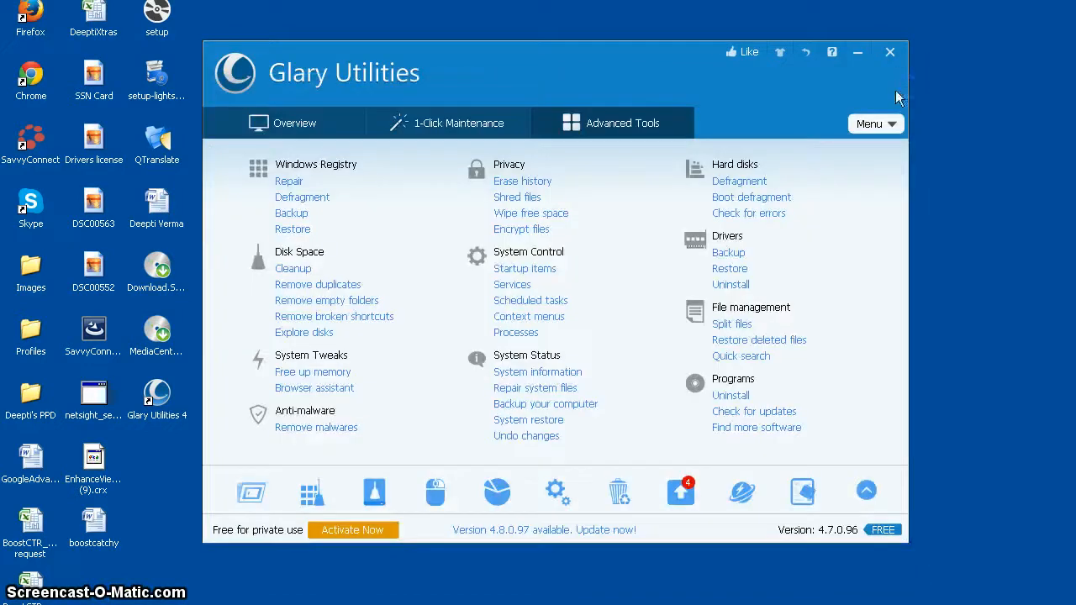
- Review the Files & Folders, New and Send To entries in Context Menu Manager and close it
click(438, 500)
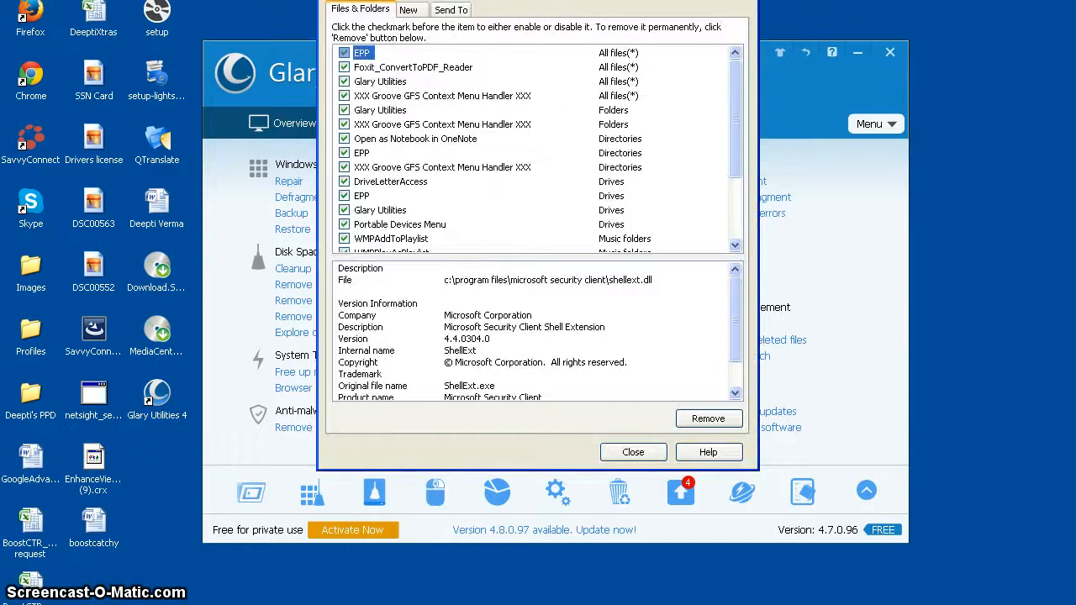
drag(534, 67, 533, 70)
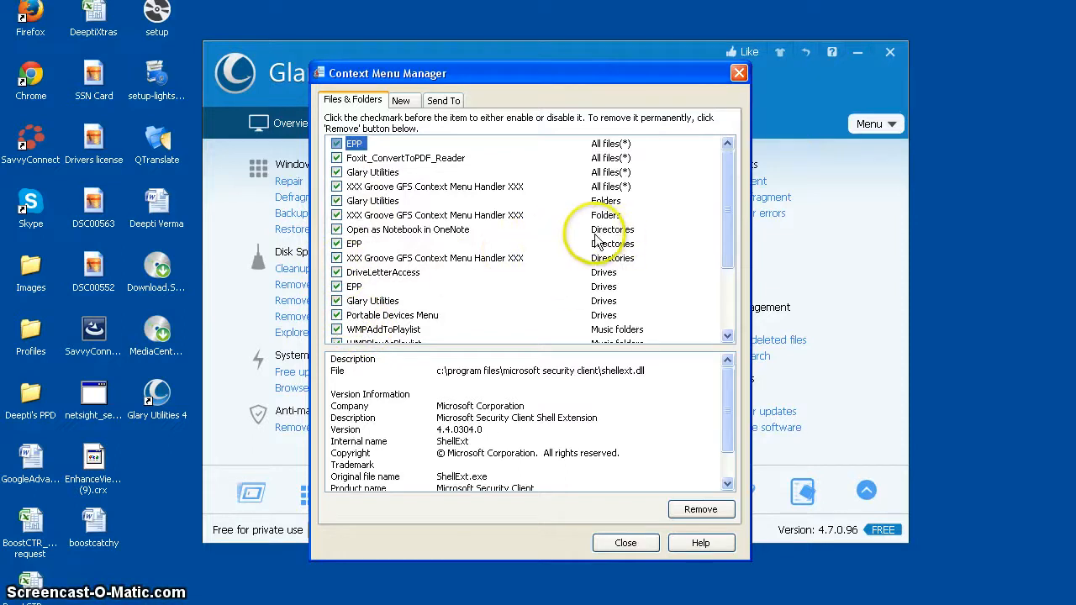
scroll(599, 242, down, 3)
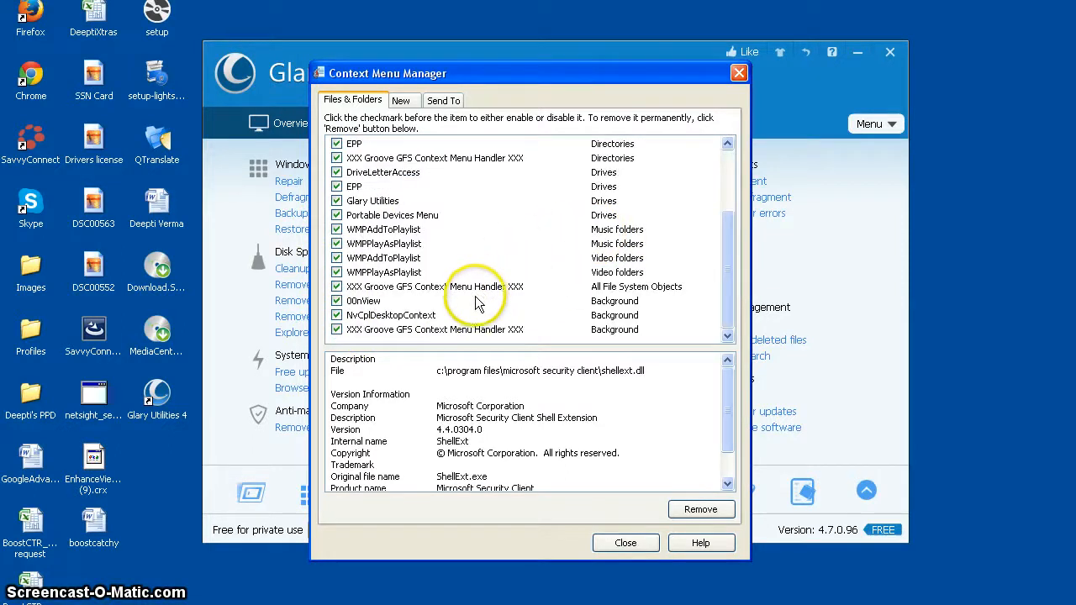
click(410, 99)
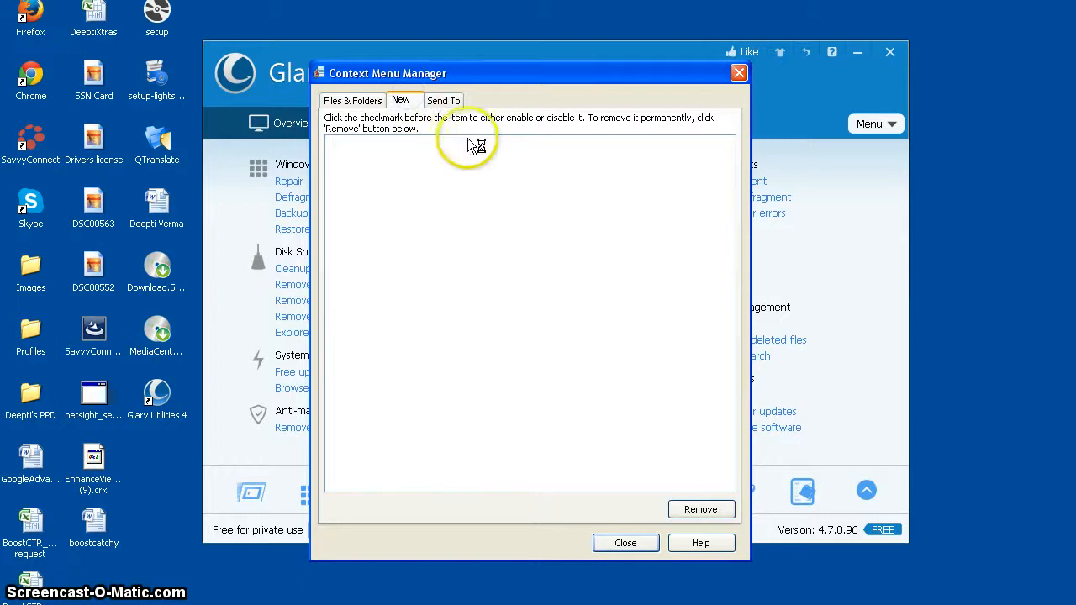
click(444, 100)
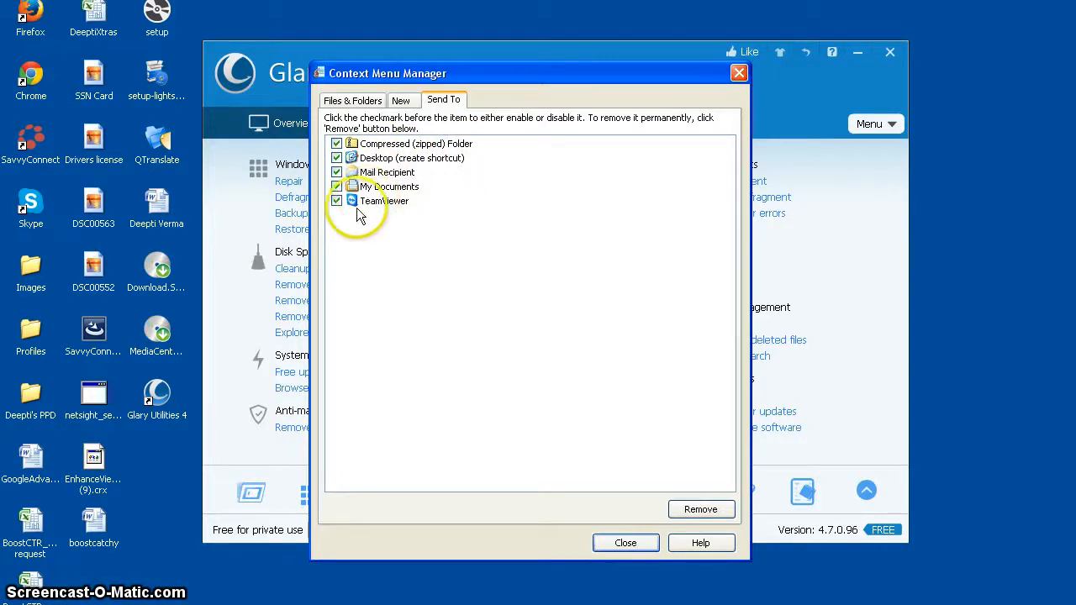
click(642, 542)
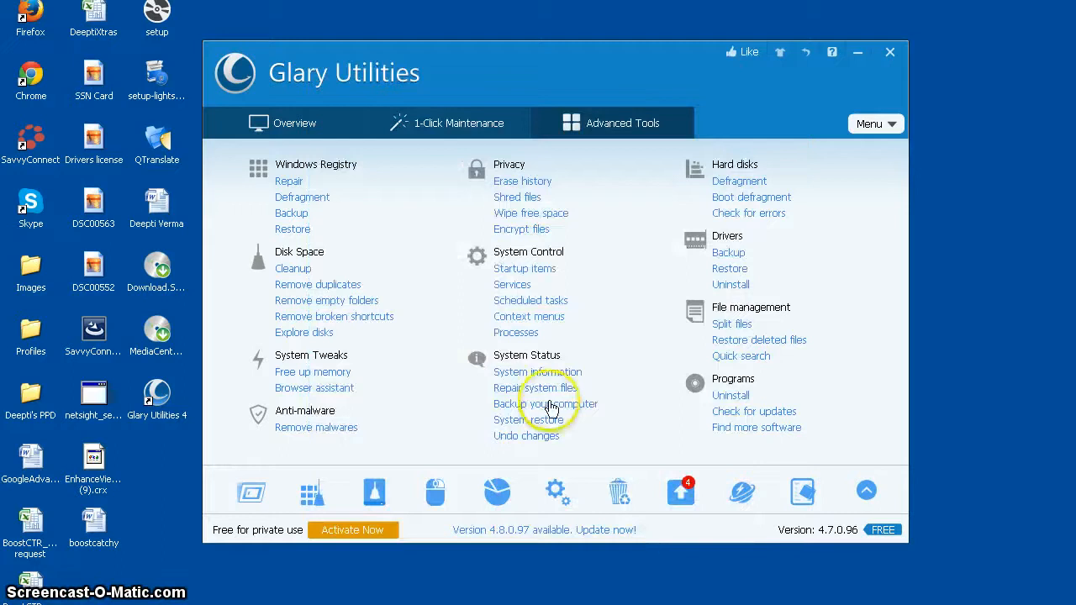
- Open Disk Space Analyzer, look through its drive and folder selection options, cancel the selection, and close the tool
click(497, 493)
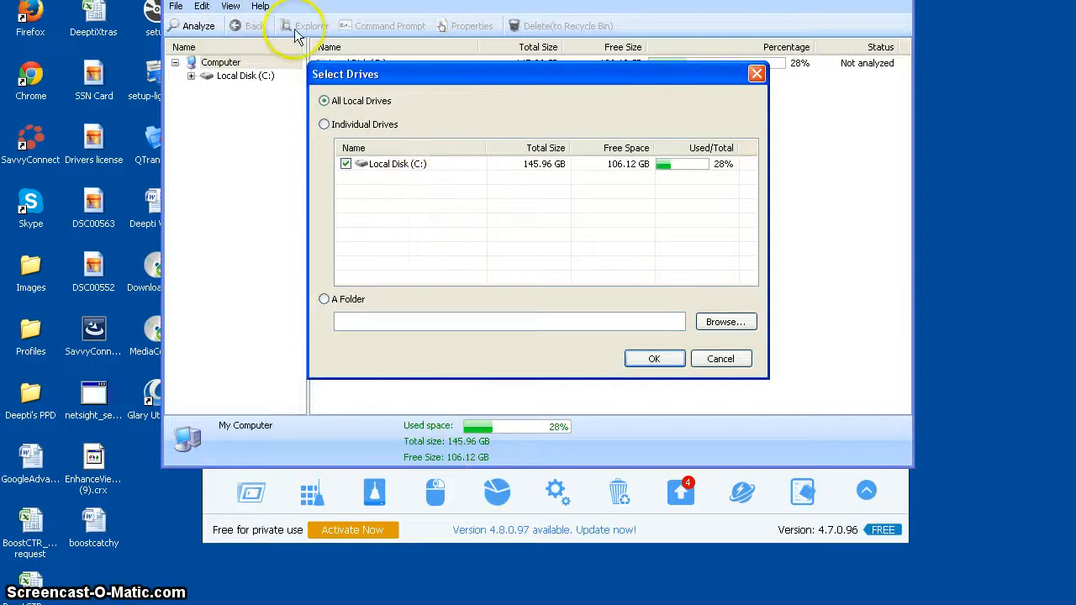
click(323, 100)
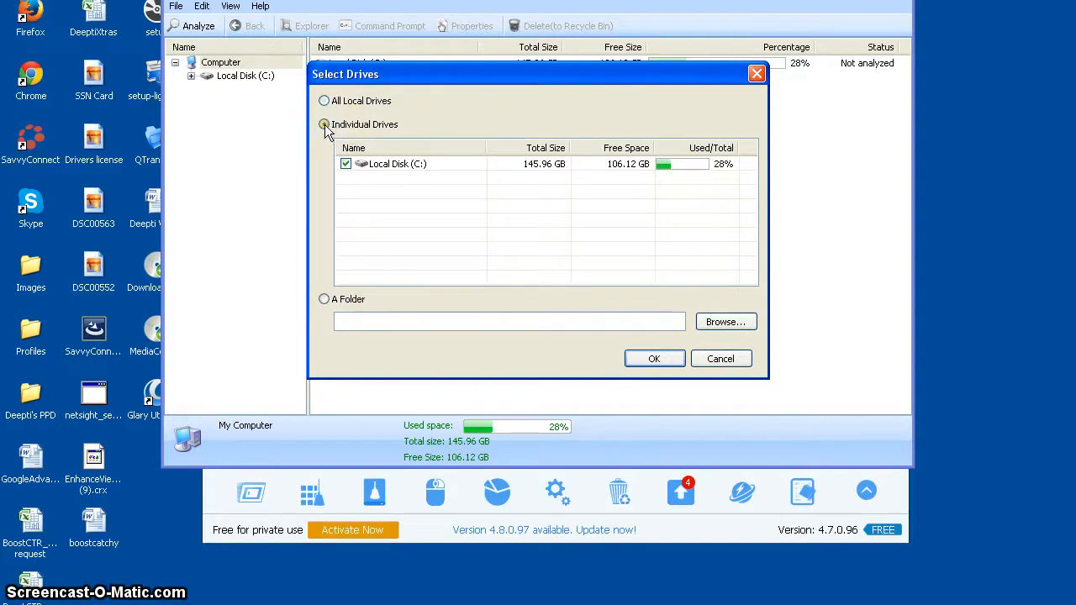
click(324, 299)
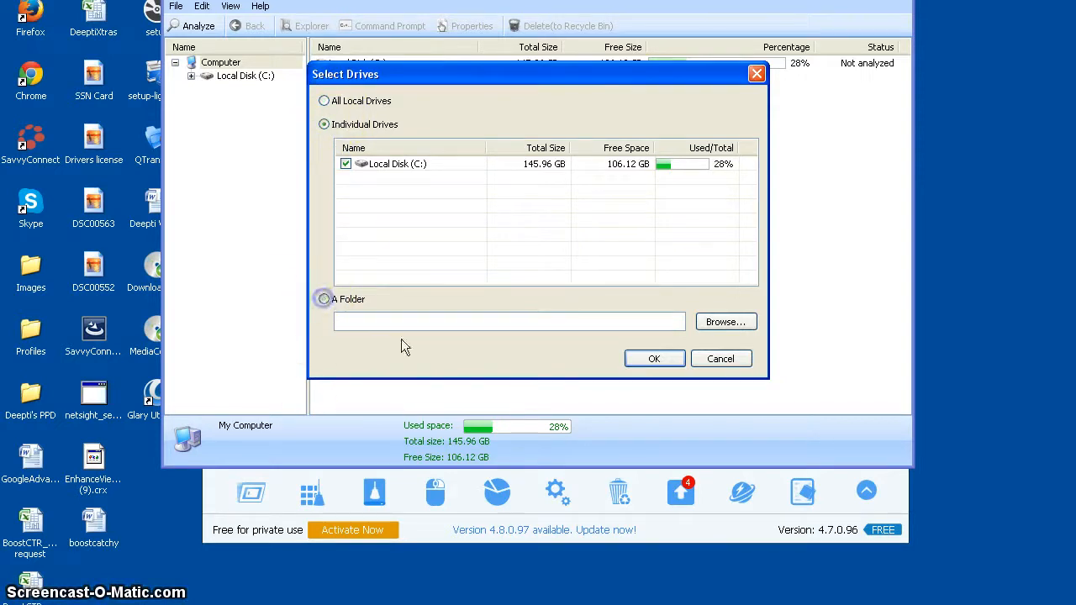
click(720, 360)
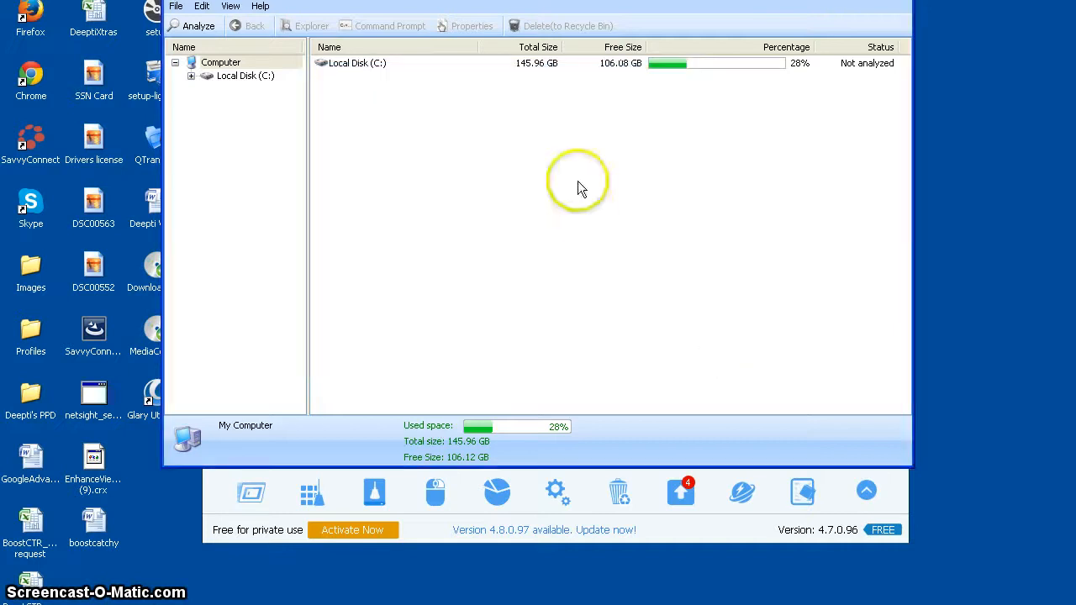
drag(560, 0, 564, 58)
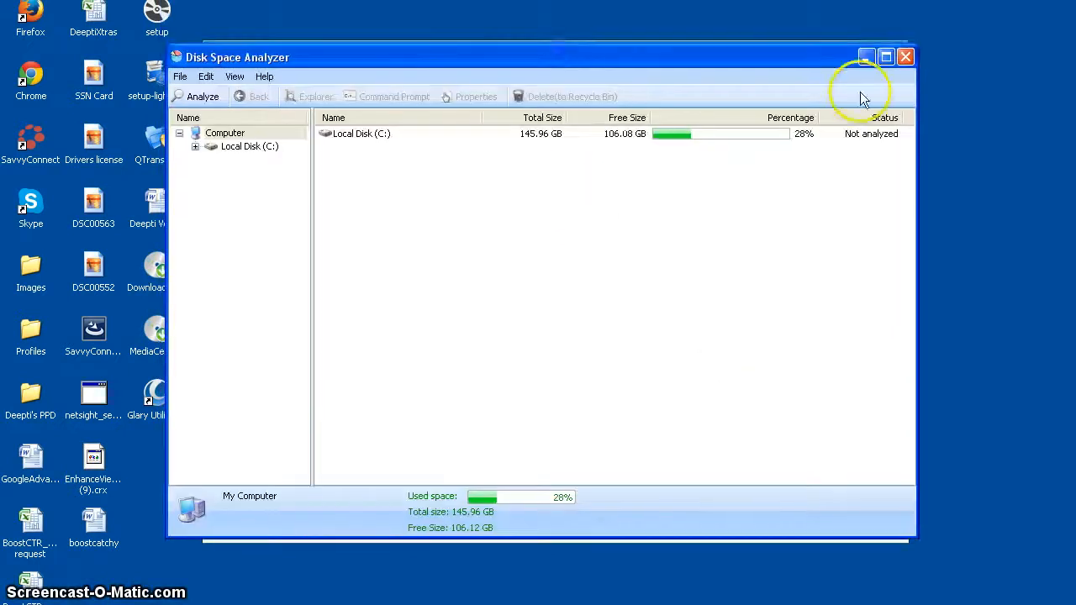
click(907, 60)
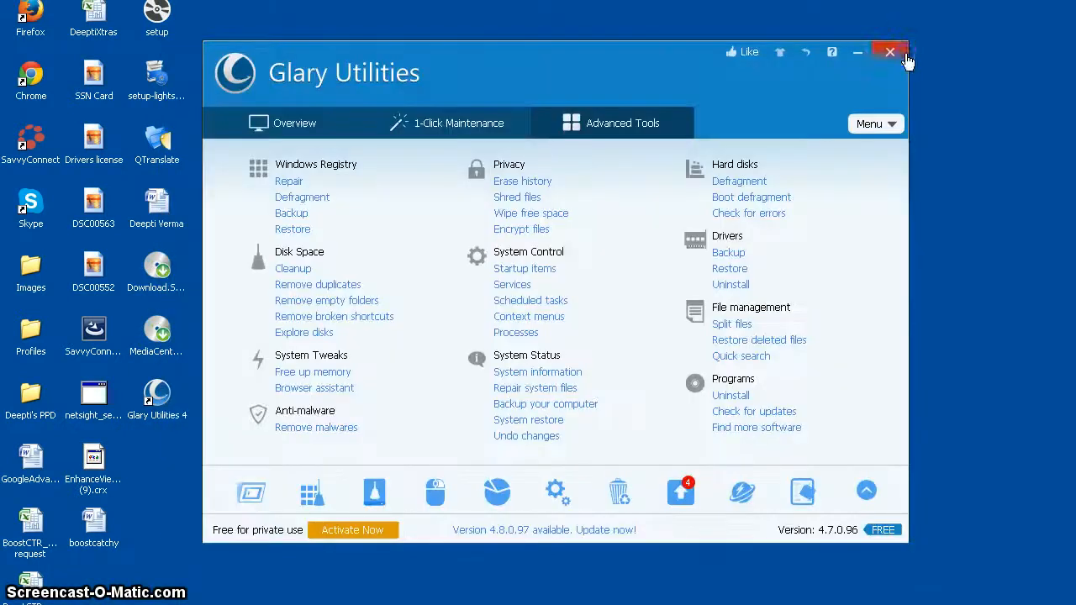
- Browse the running processes in Process Manager, view the details of LSA Shell (Export Version), and close the tool
click(555, 493)
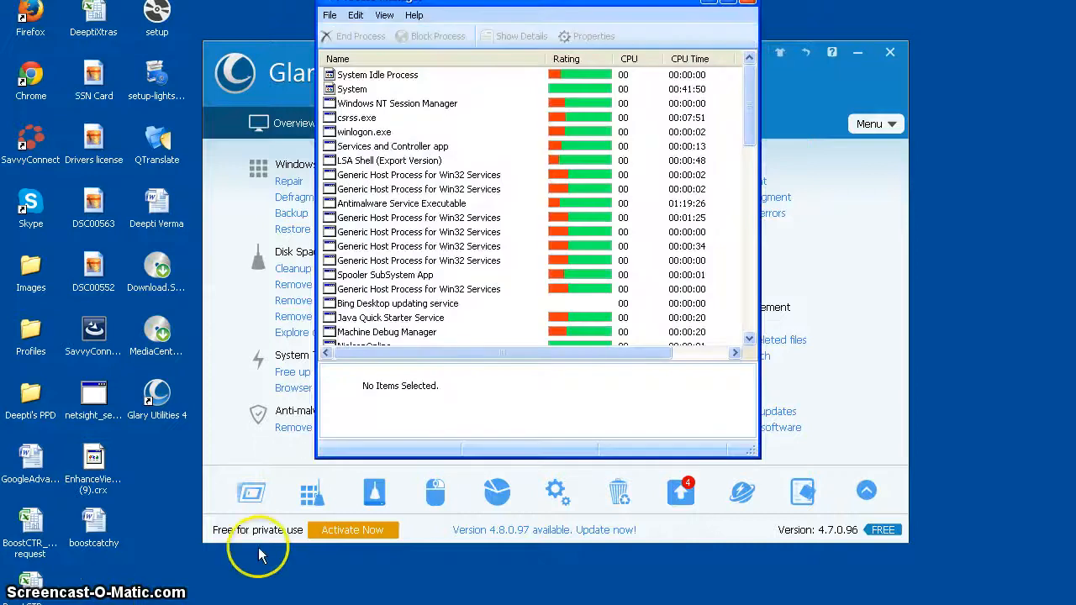
drag(486, 17, 547, 73)
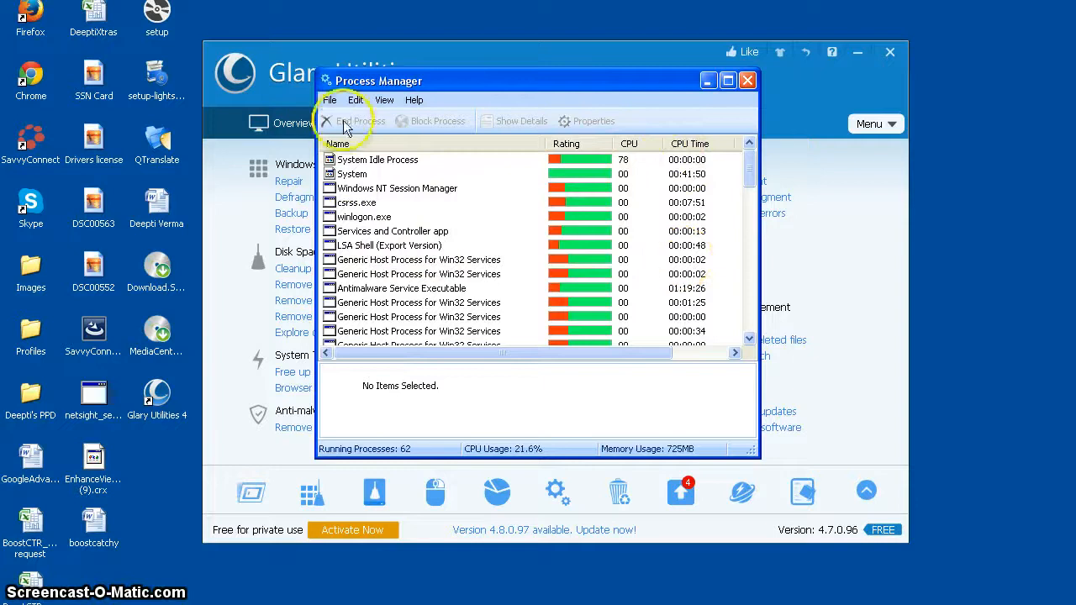
scroll(403, 252, down, 2)
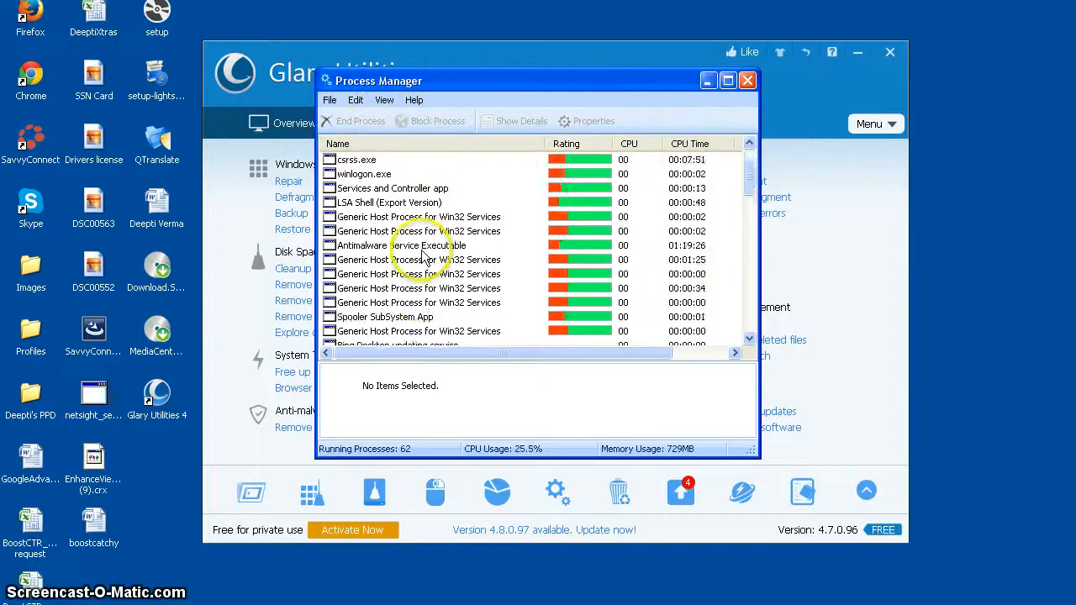
click(377, 162)
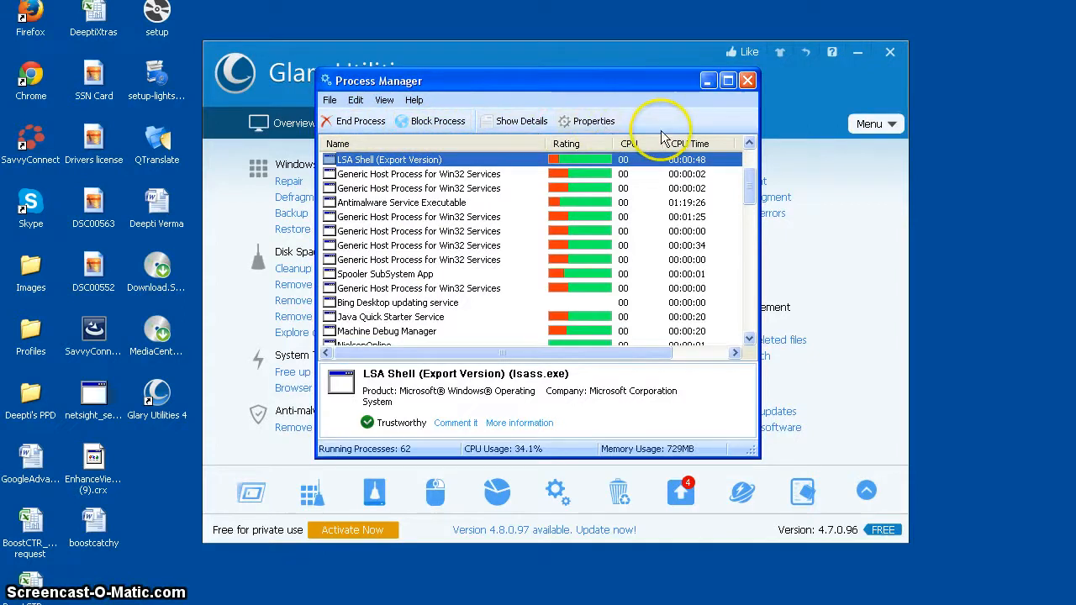
click(747, 83)
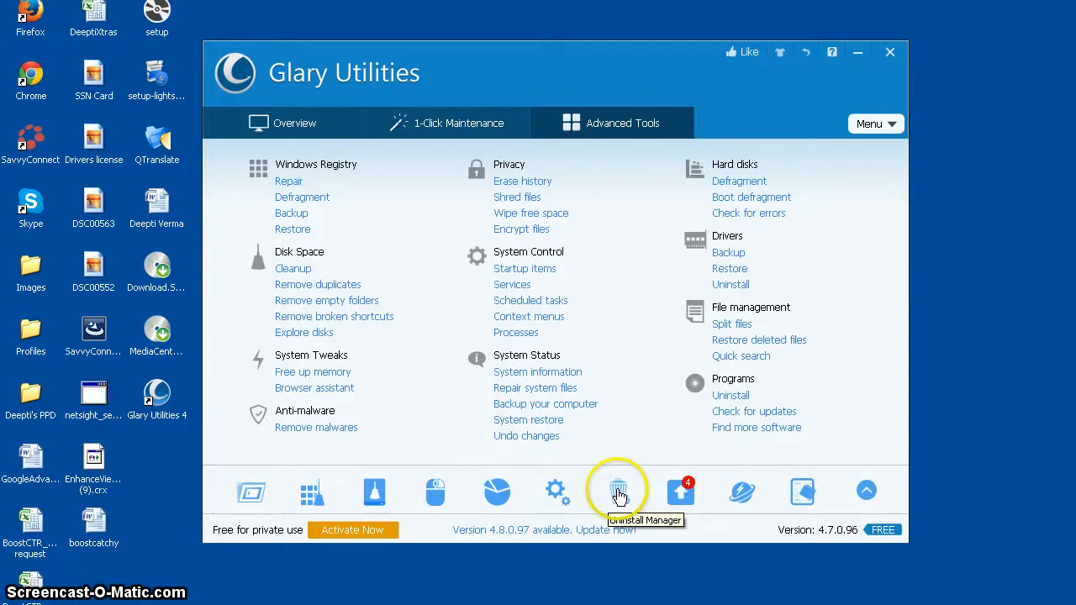
- Look over the list of installed programs in Uninstall Manager and close it
click(619, 494)
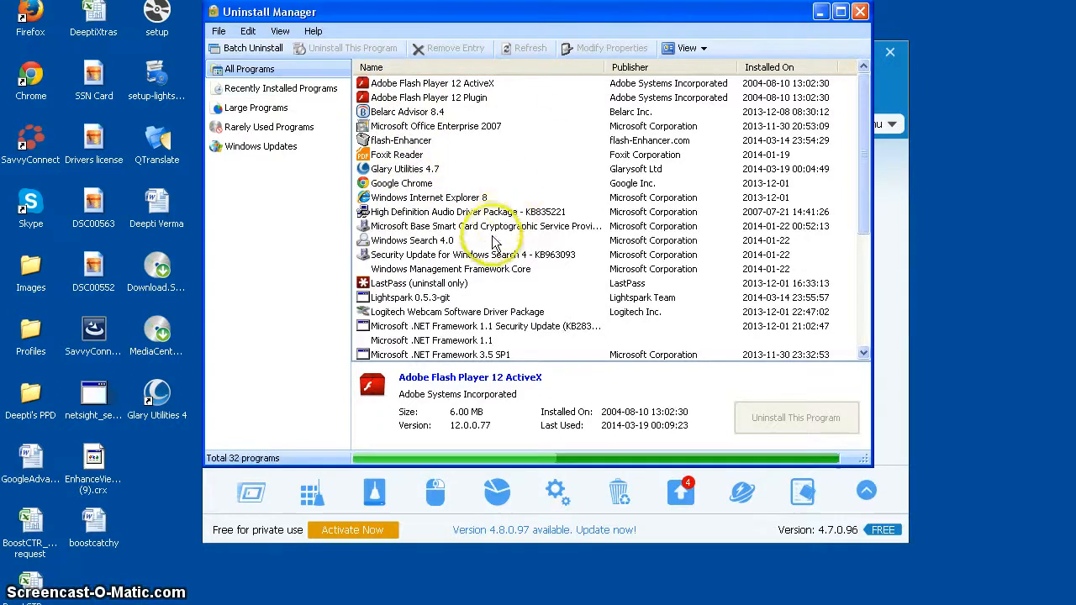
click(861, 11)
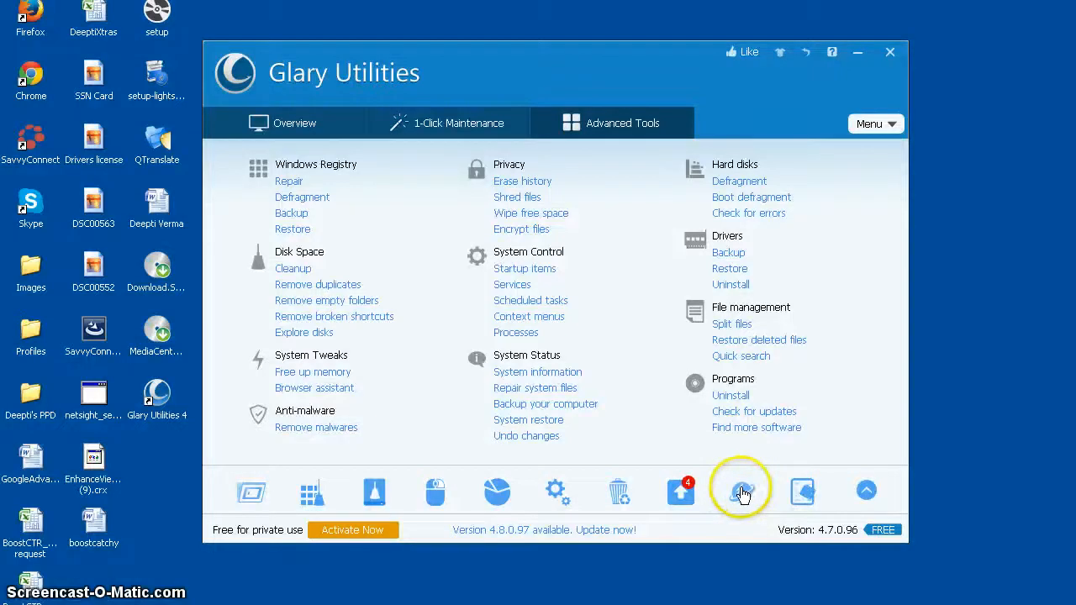
- Open Browser Assistant without closing Google Chrome and review Chrome's extensions, plugins, search engines, histories and cookies
click(742, 494)
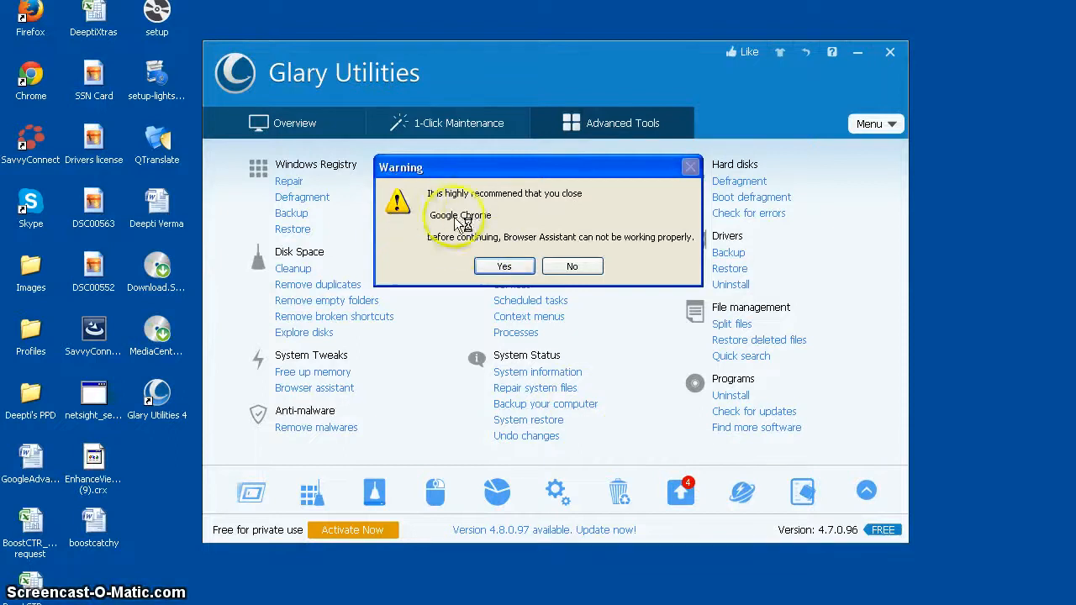
click(539, 261)
click(572, 269)
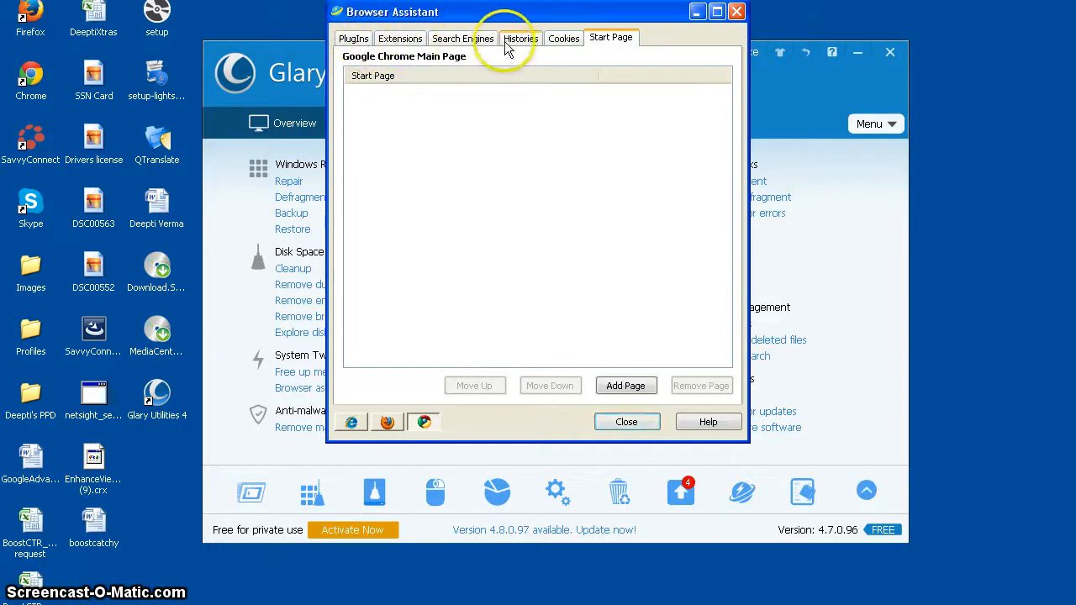
click(400, 39)
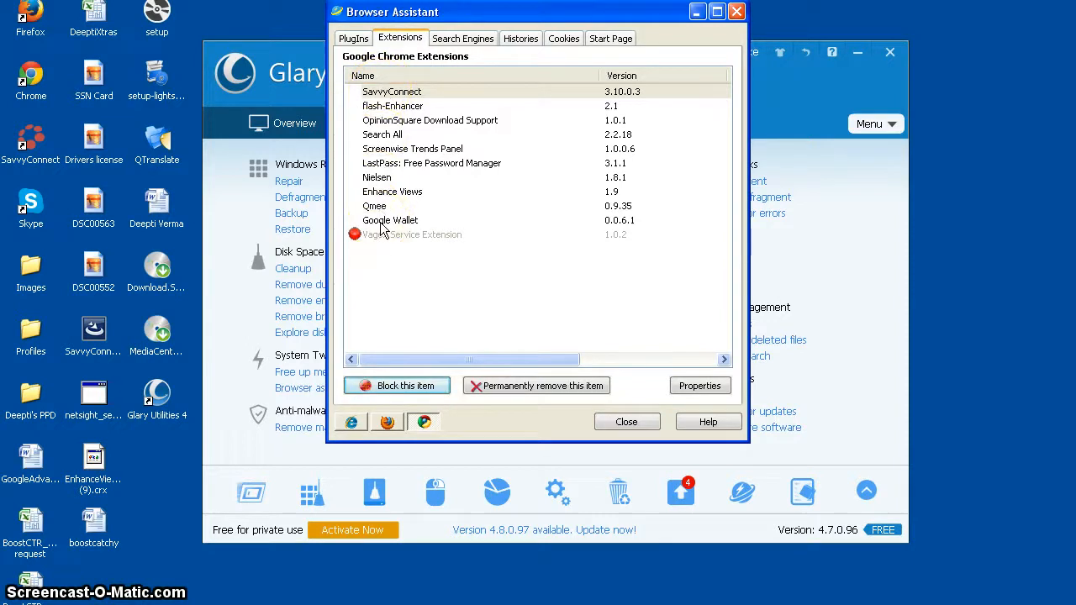
click(353, 39)
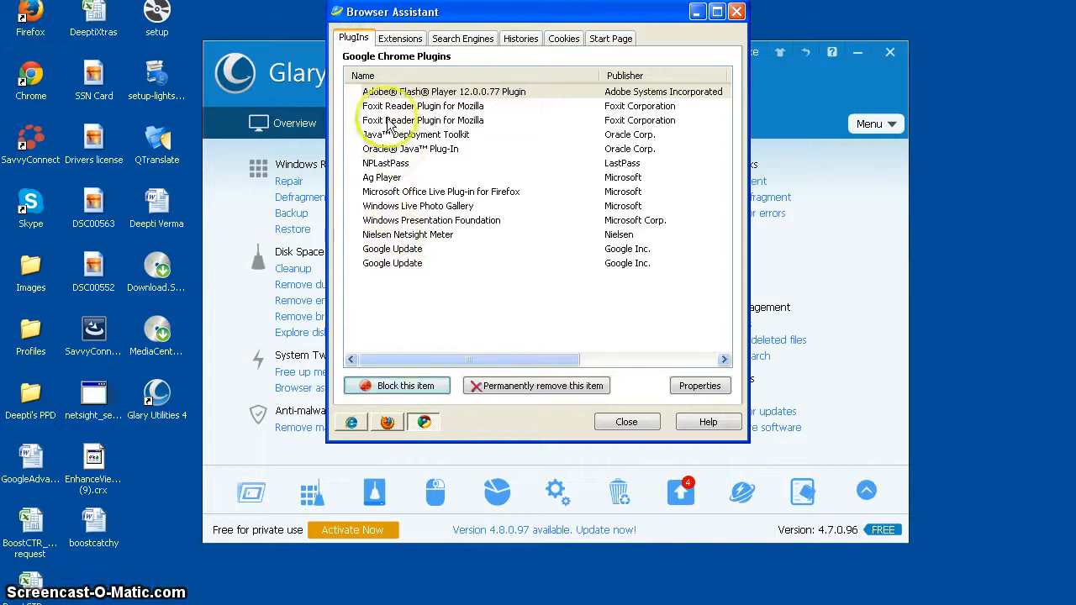
click(462, 39)
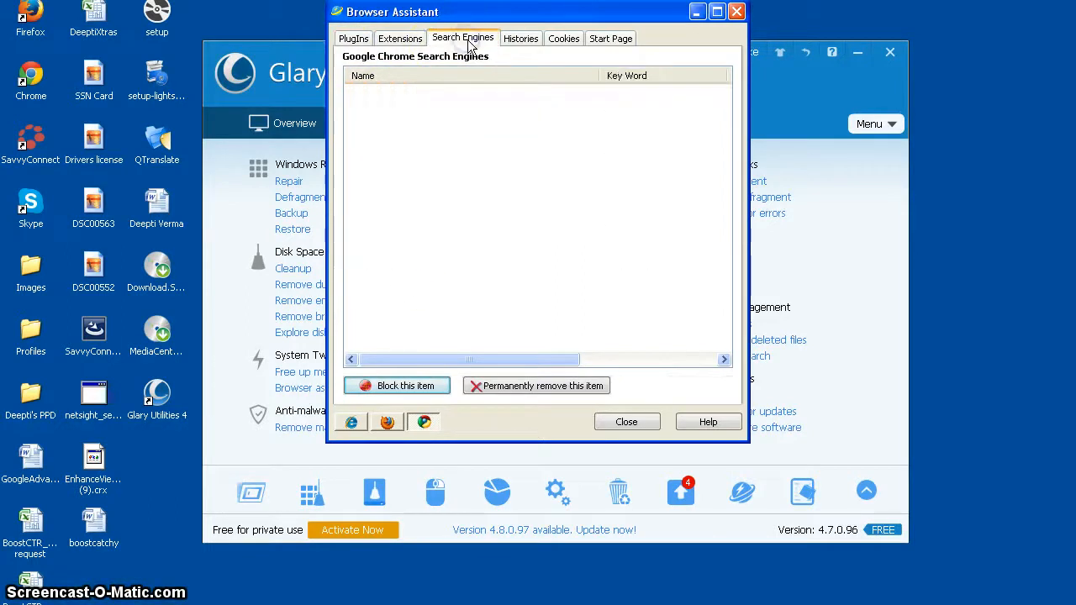
click(521, 42)
click(567, 42)
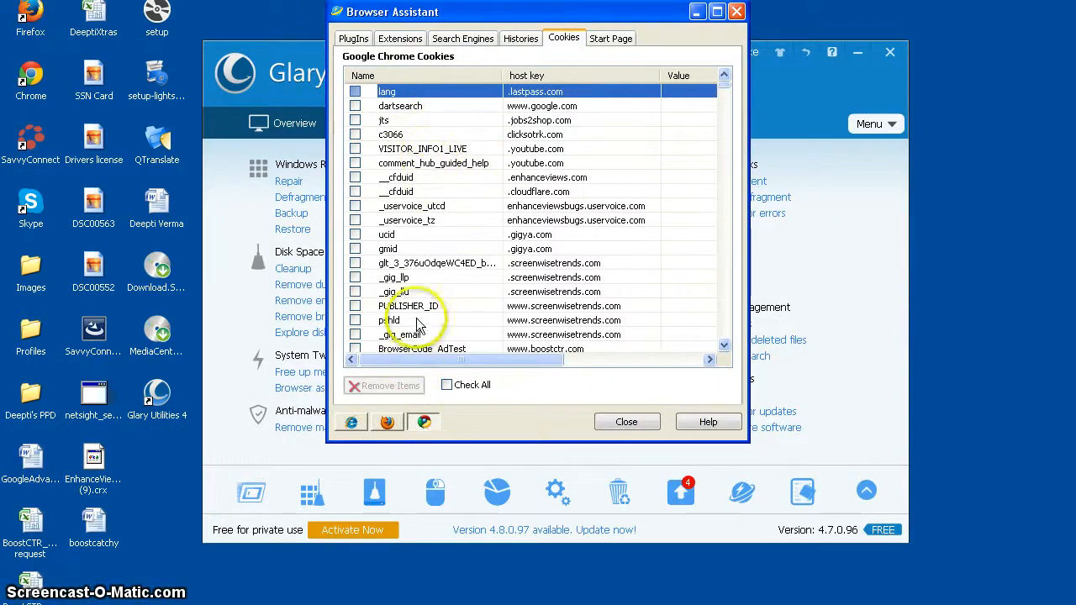
- Mark the __cfduid cookie of .enhanceviews.com for removal and unmark it again
click(355, 177)
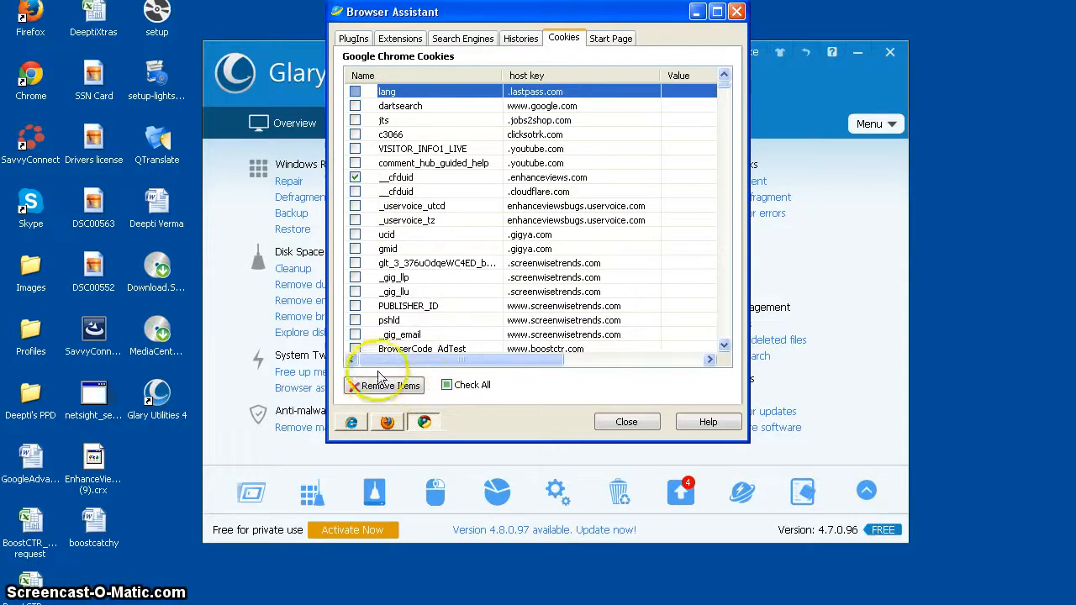
click(355, 177)
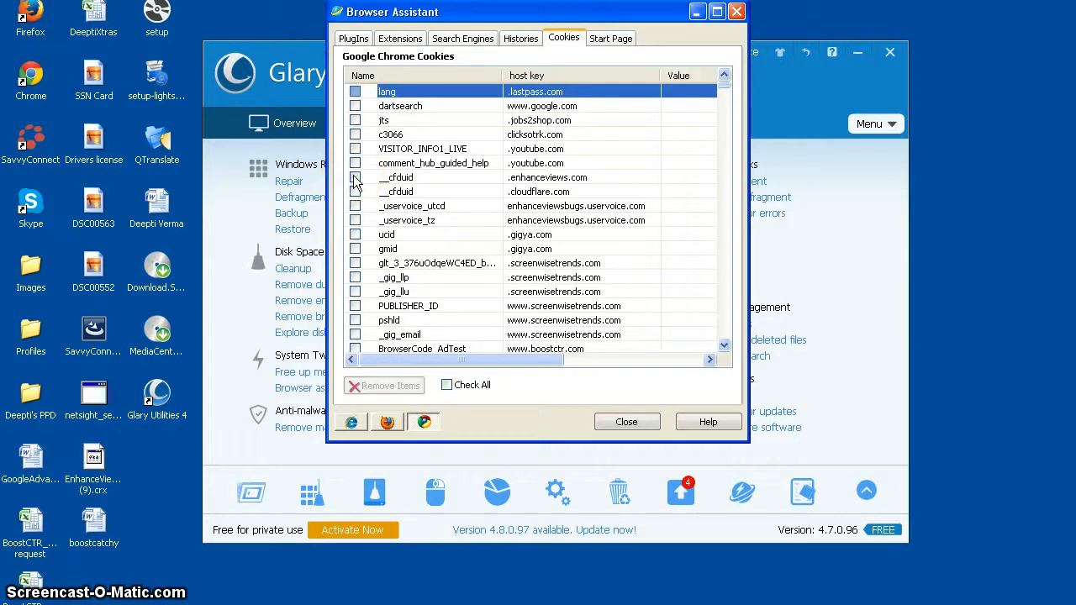
- Review Chrome's start page entries, followed by Internet Explorer's helper objects, downloaded ActiveX programs and extra buttons in Browser Assistant
click(602, 39)
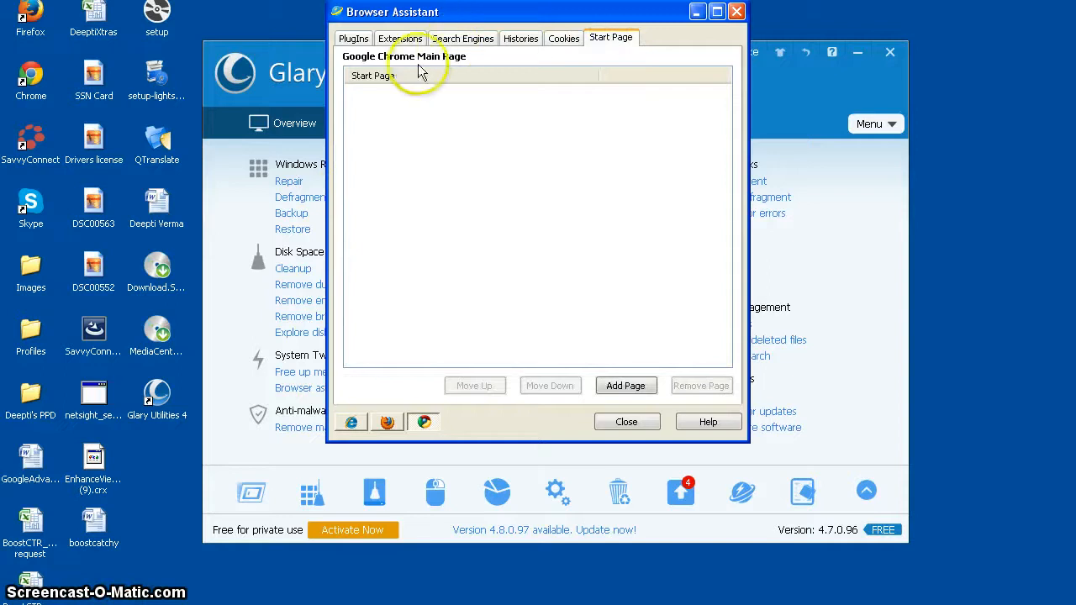
click(354, 423)
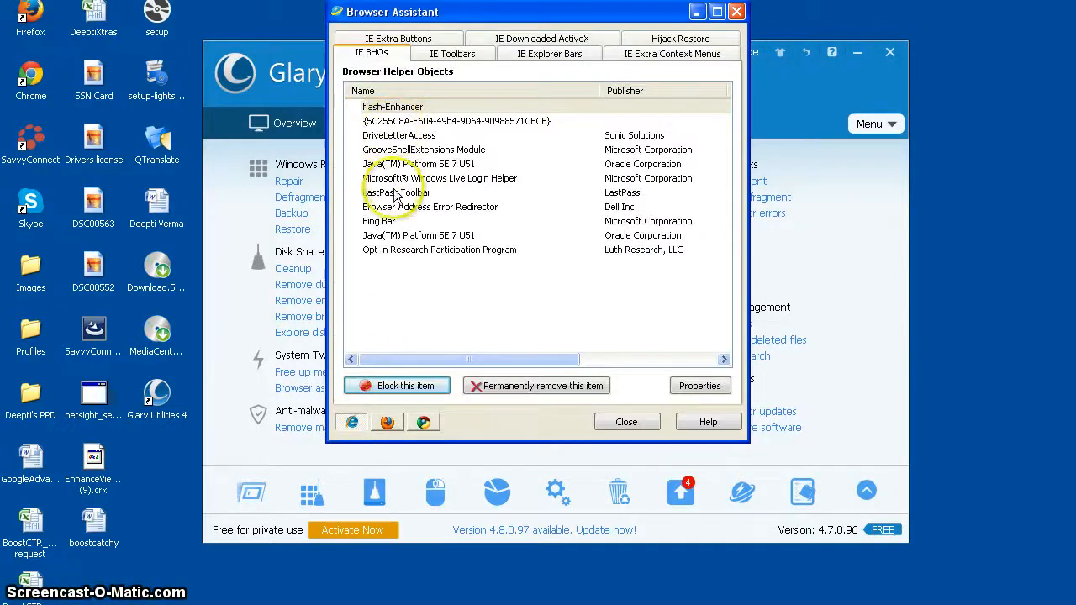
click(379, 54)
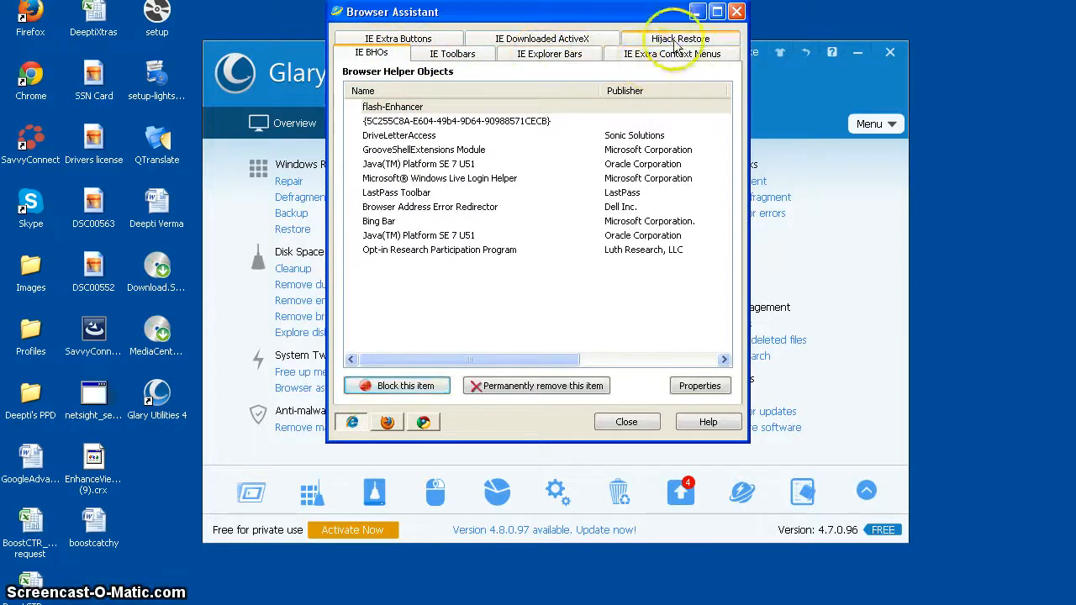
click(544, 37)
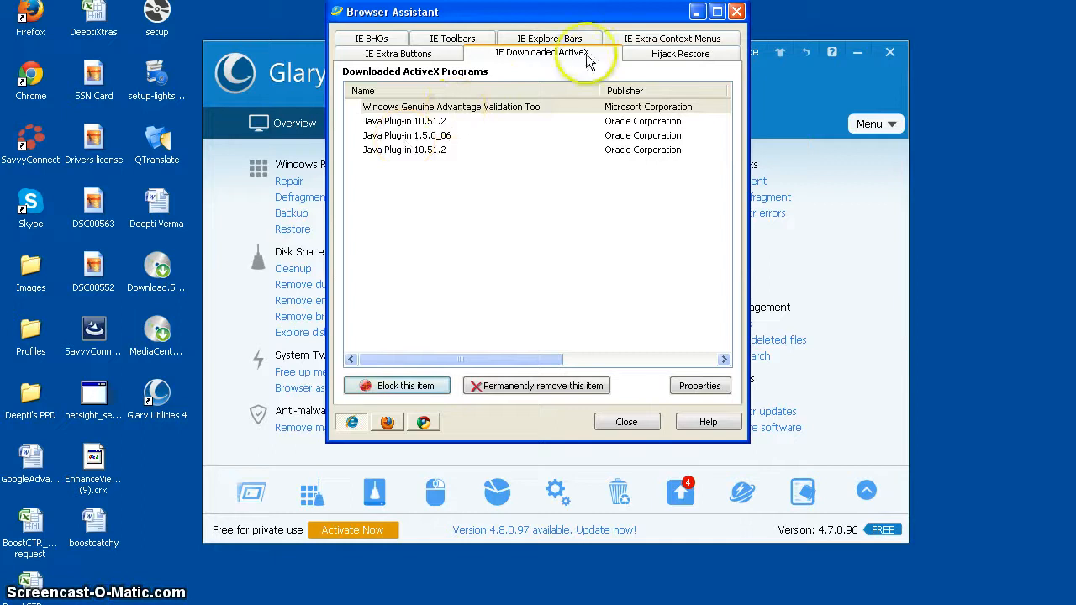
click(416, 59)
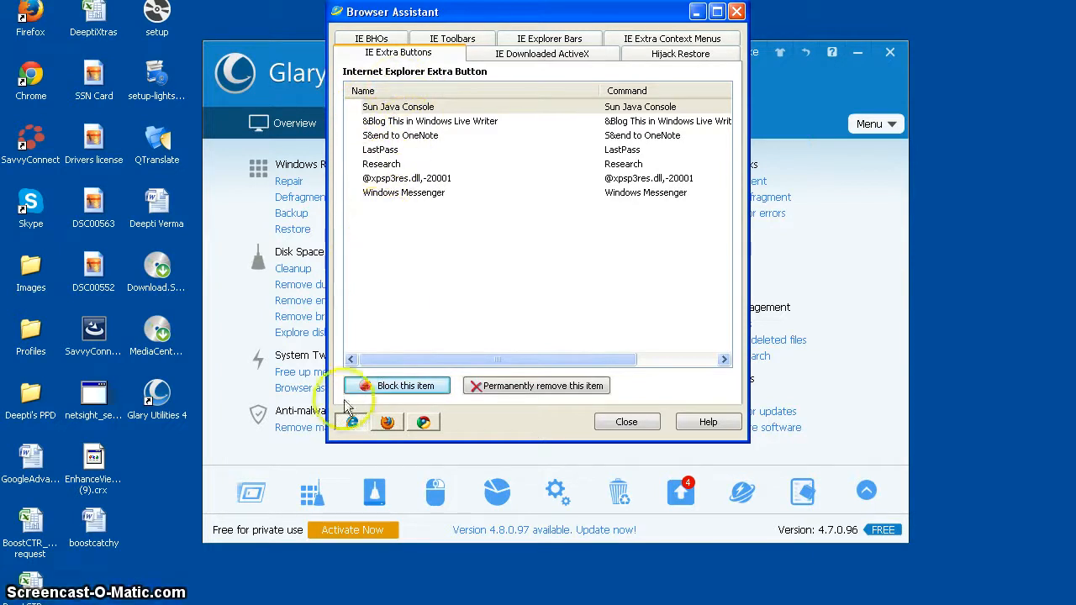
- Review Mozilla Firefox's plugins, extensions, search engines, histories and cookies, and close Browser Assistant
click(388, 423)
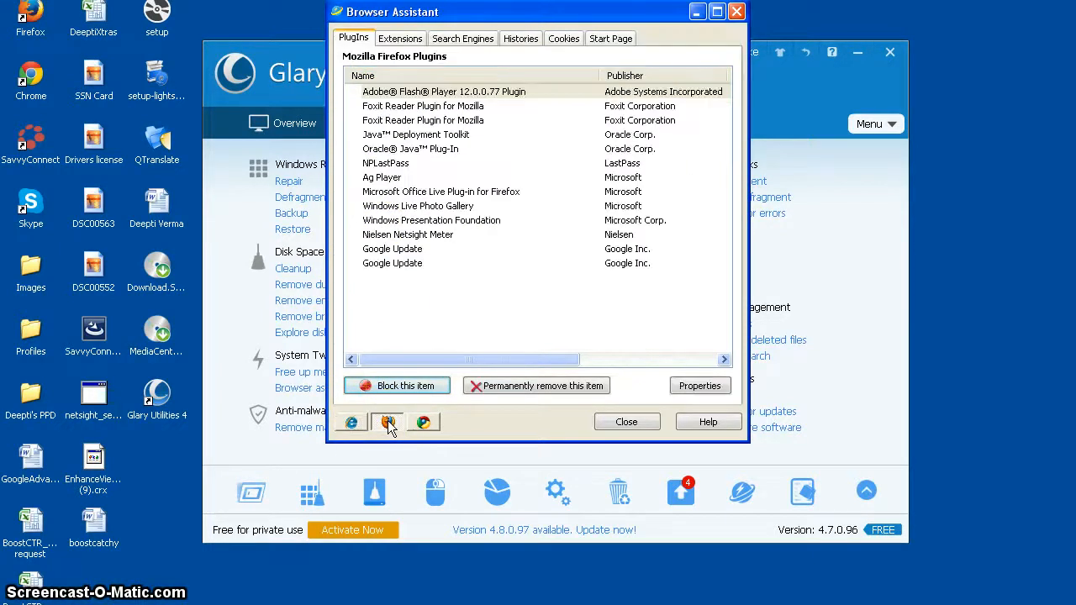
click(400, 41)
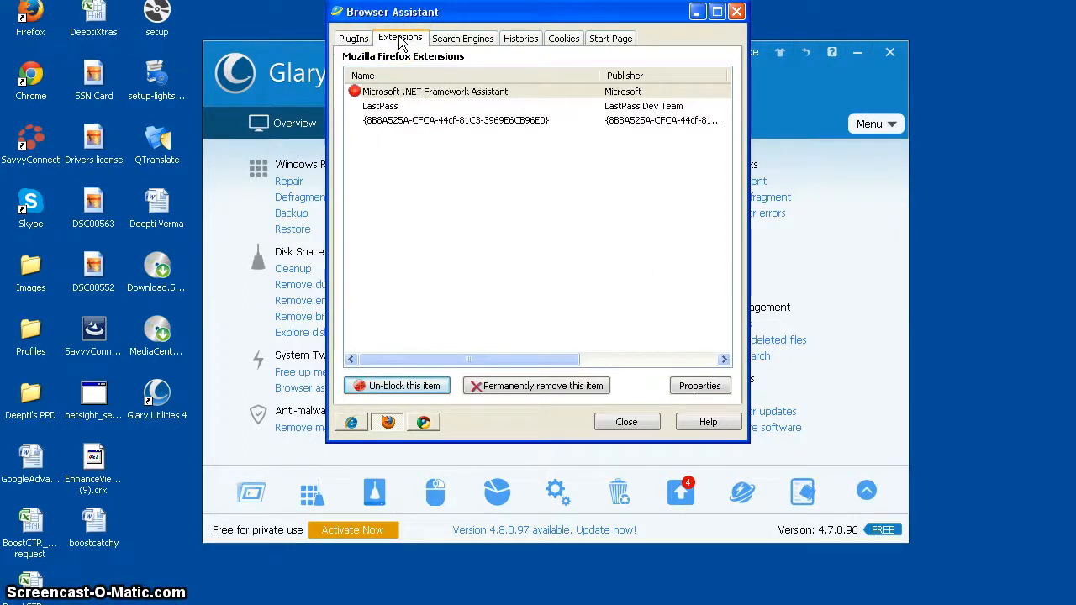
click(472, 39)
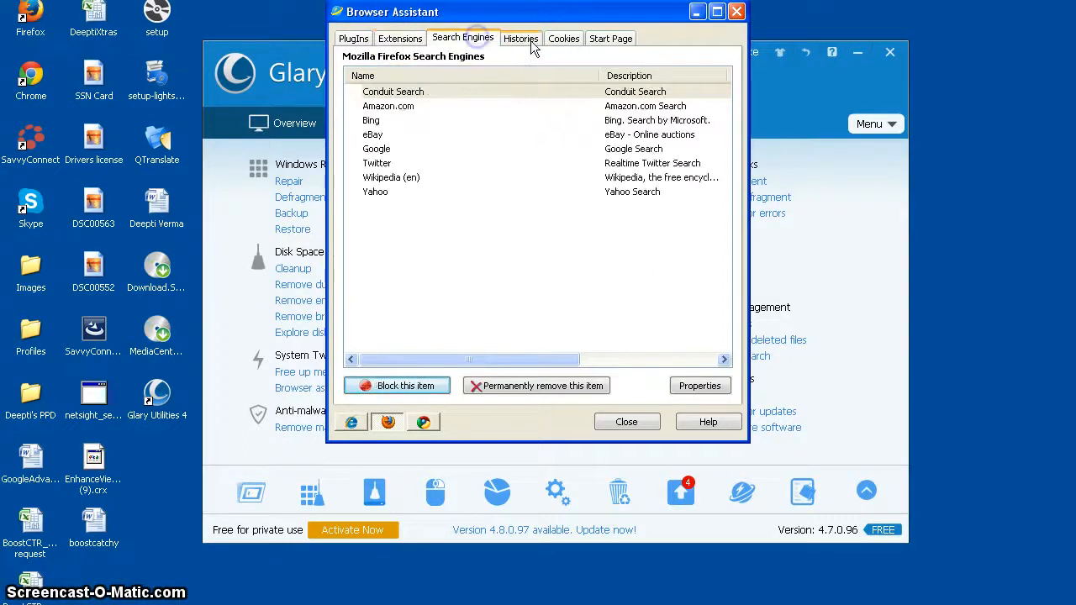
click(353, 40)
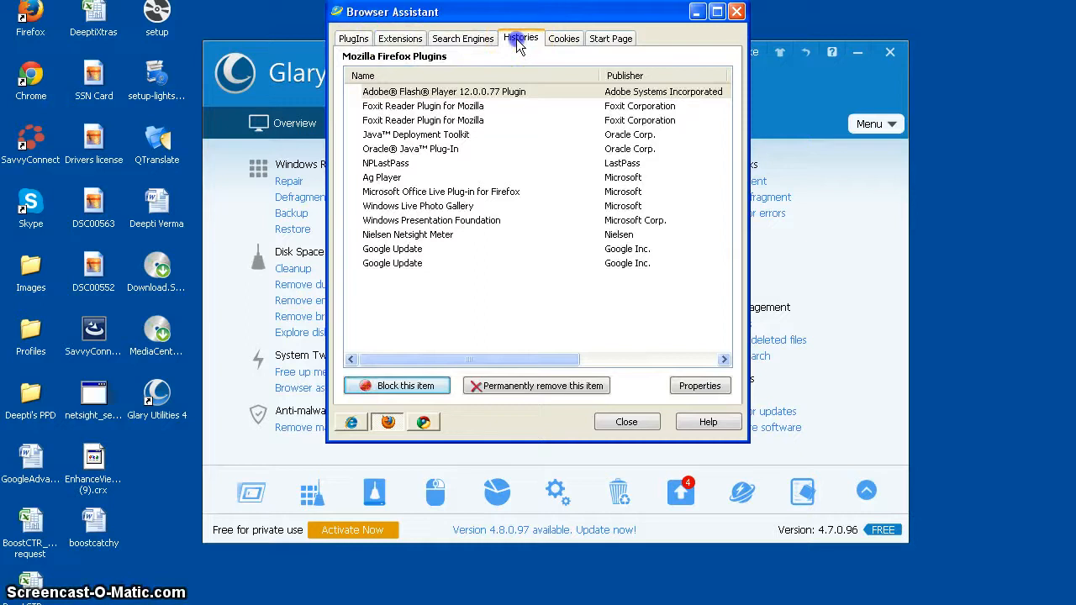
click(563, 39)
click(627, 422)
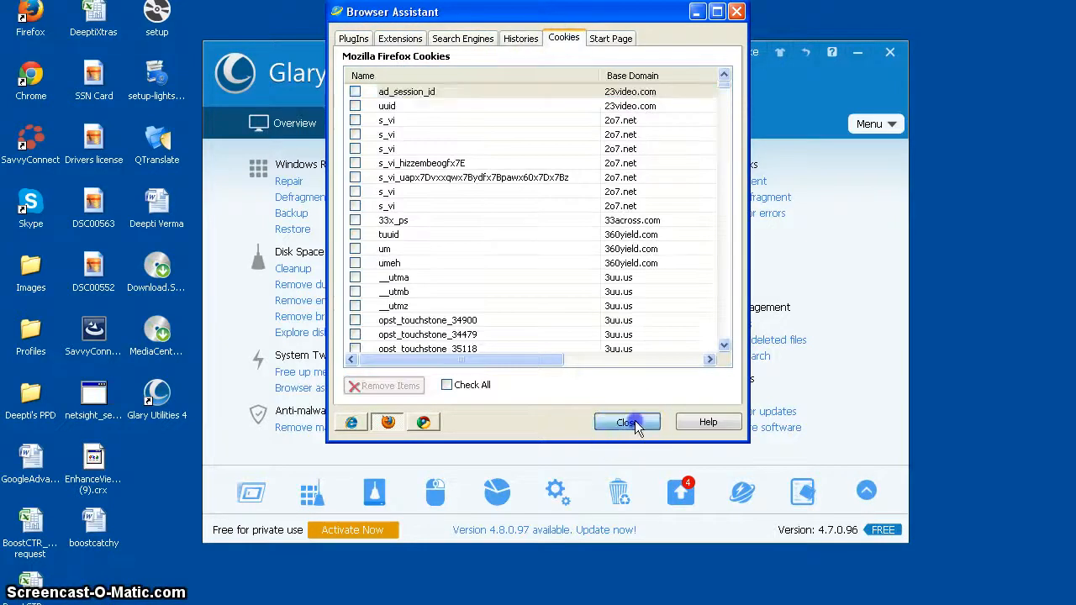
- Open Tracks Eraser without closing Google Chrome, move its window fully into view and look over the analysis report
click(805, 492)
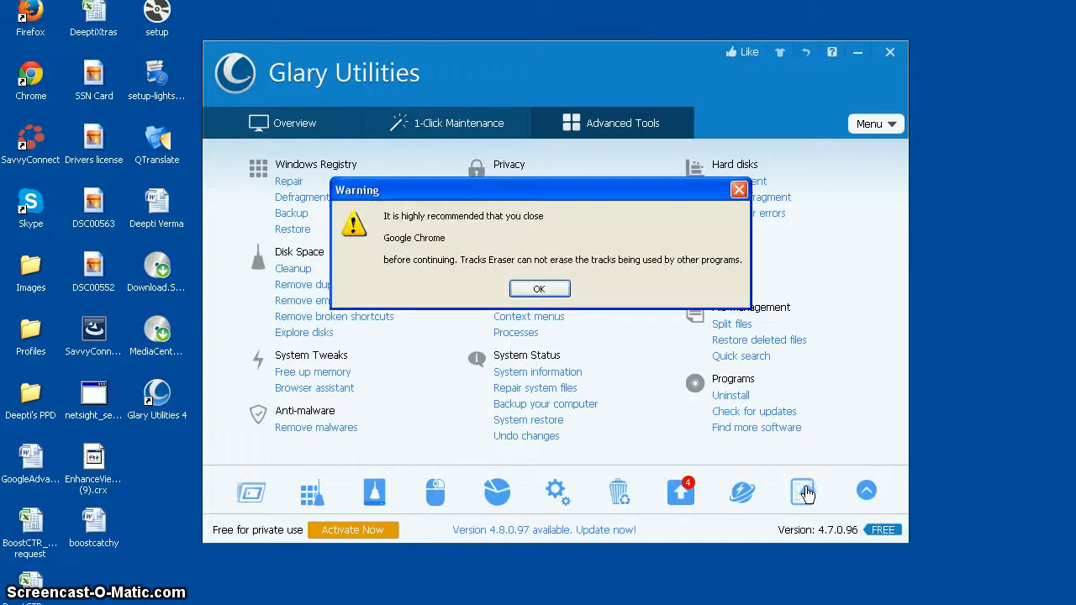
click(544, 288)
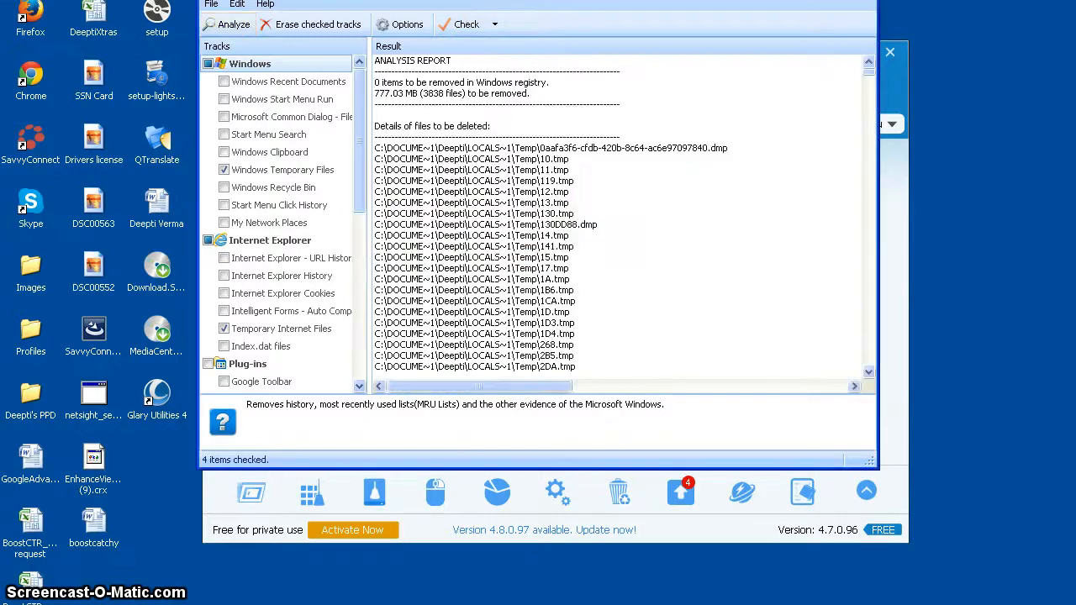
mouse_move(477, 0)
mouse_down()
mouse_move(492, 49)
mouse_move(472, 57)
mouse_up()
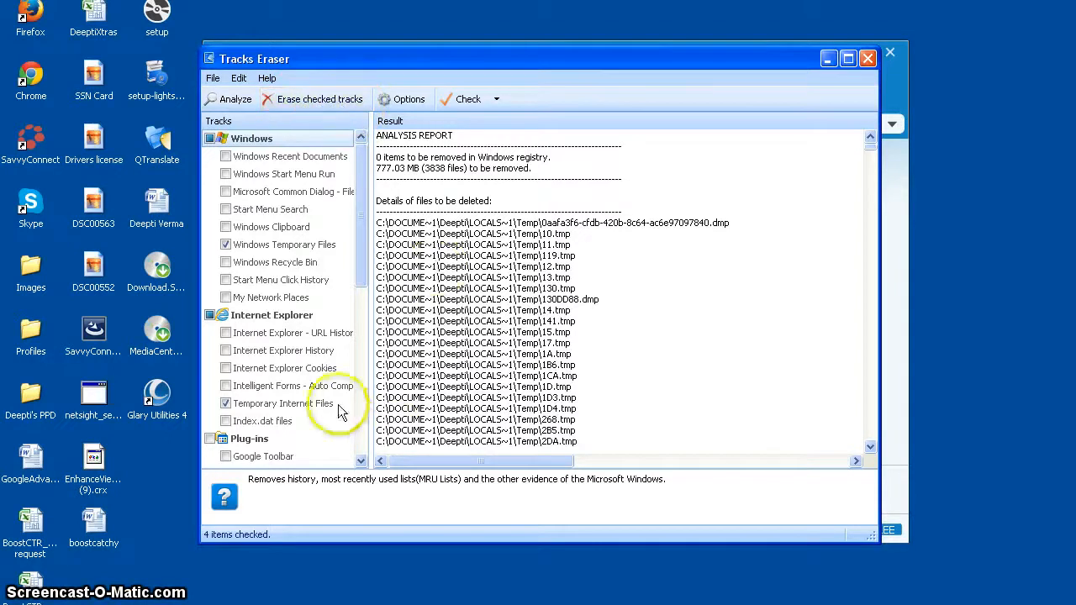
- Request erasing the checked tracks, decline the confirmation so nothing is erased, and close Tracks Eraser
click(299, 100)
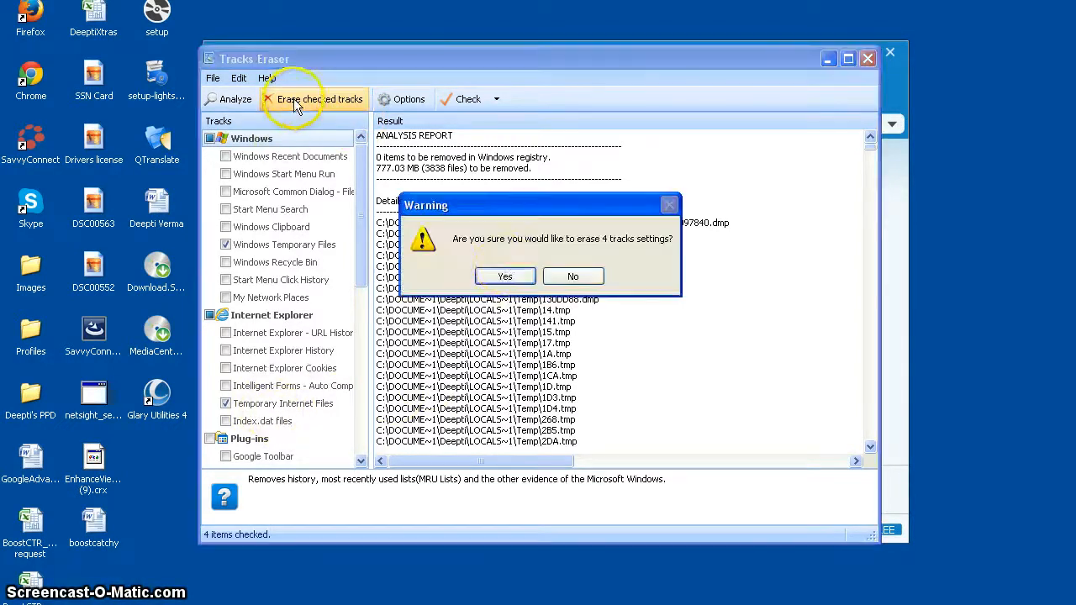
click(581, 280)
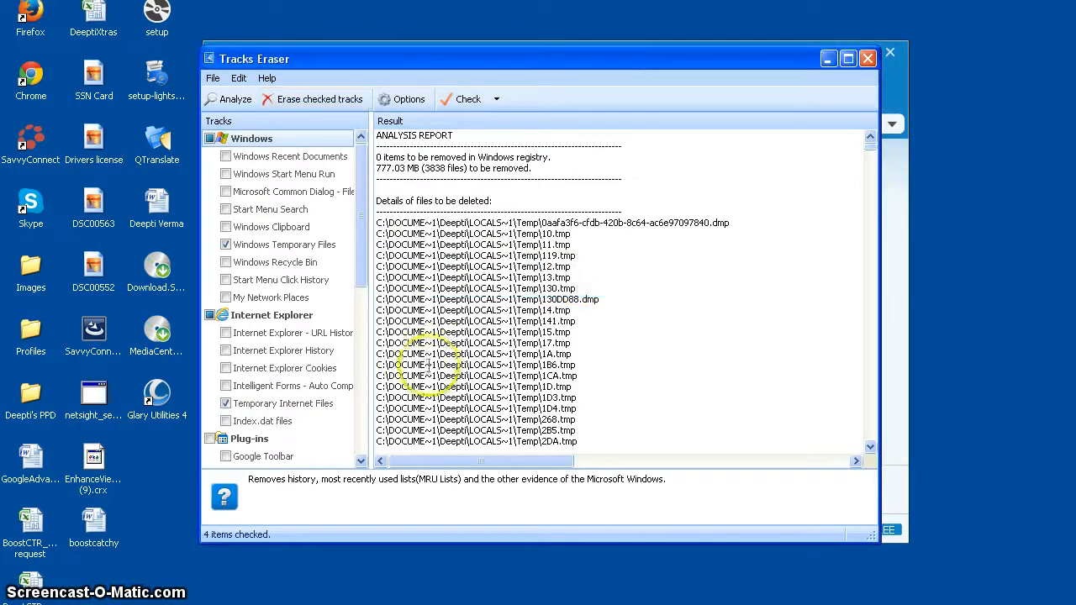
click(867, 60)
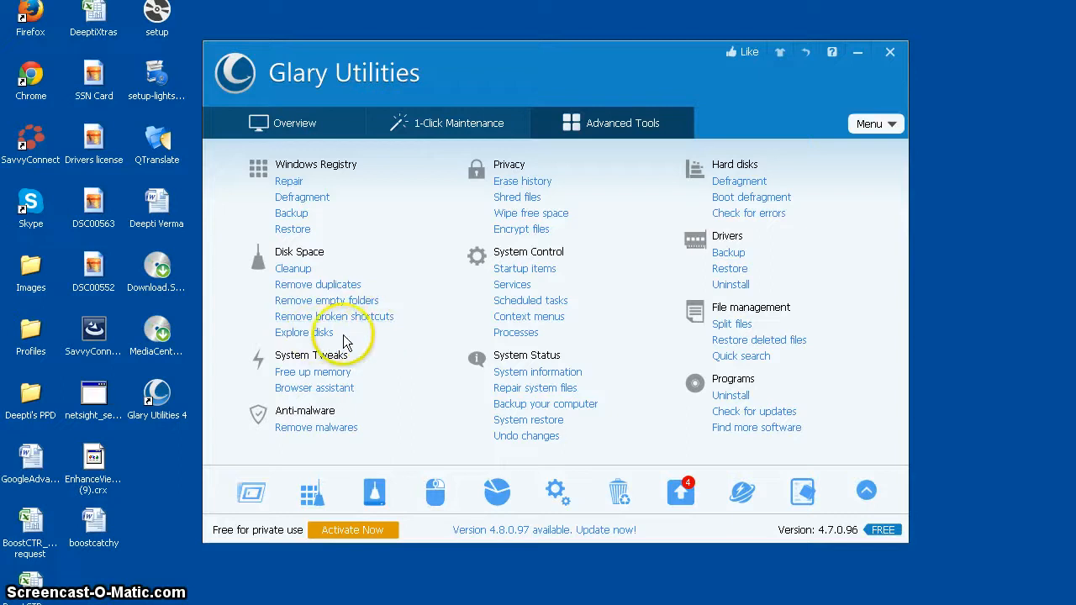
- Open the tool for removing malwares from the advanced tools
click(292, 430)
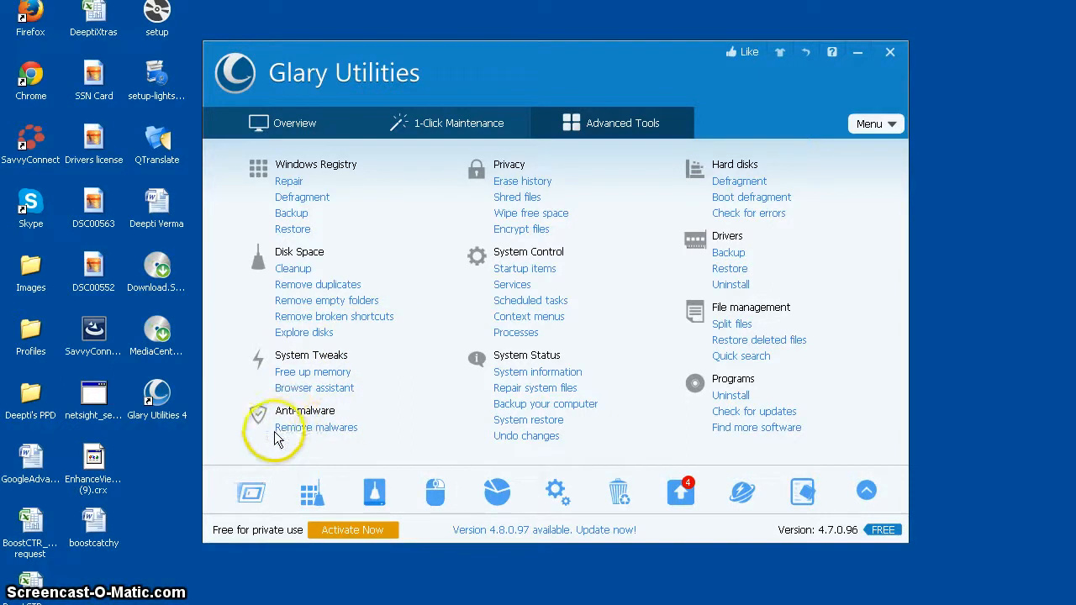